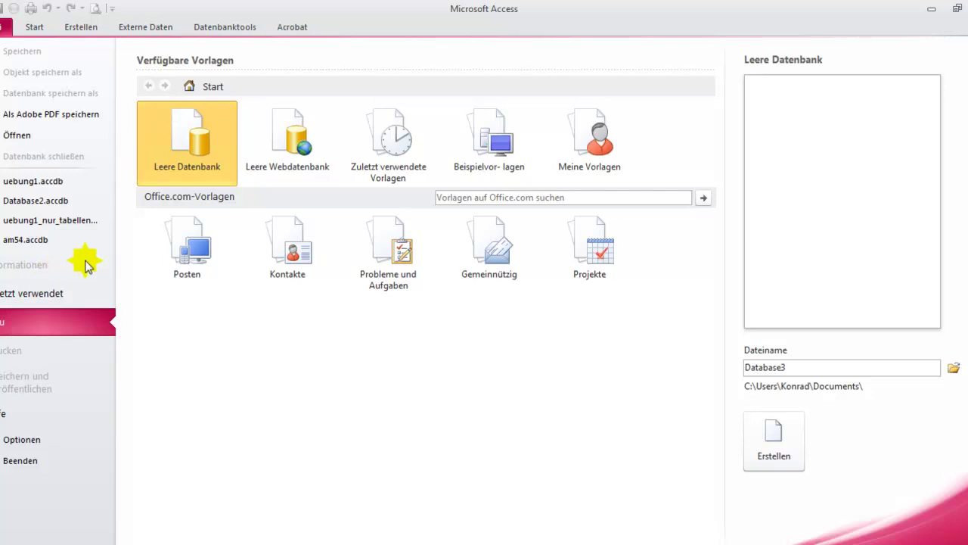
- Create a blank database named Übung1 in place of the default name Database3
drag(168, 169, 181, 162)
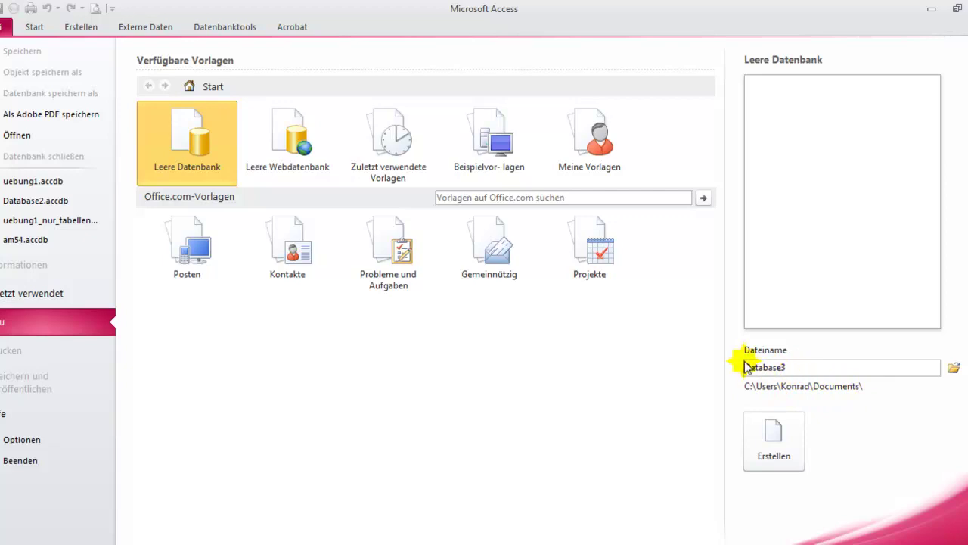
double_click(789, 369)
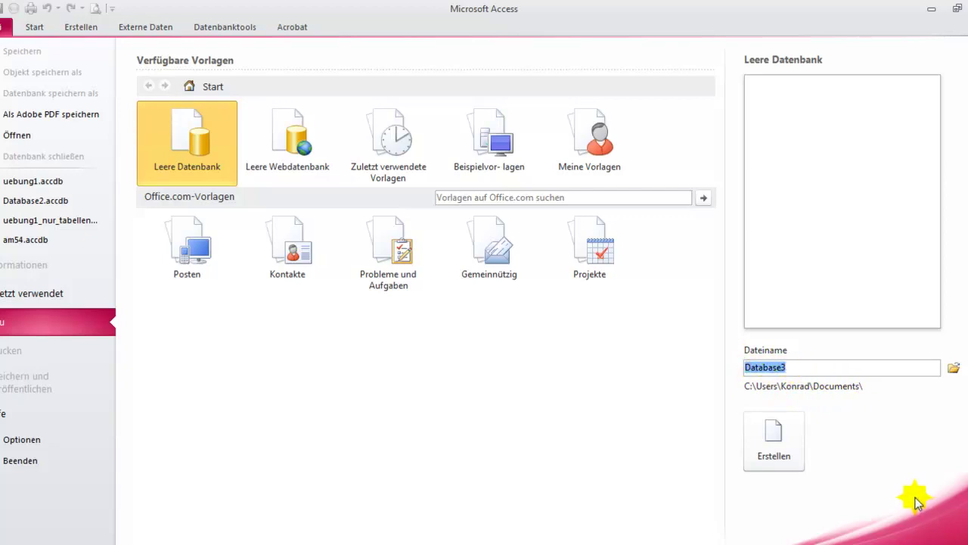
text(Üb)
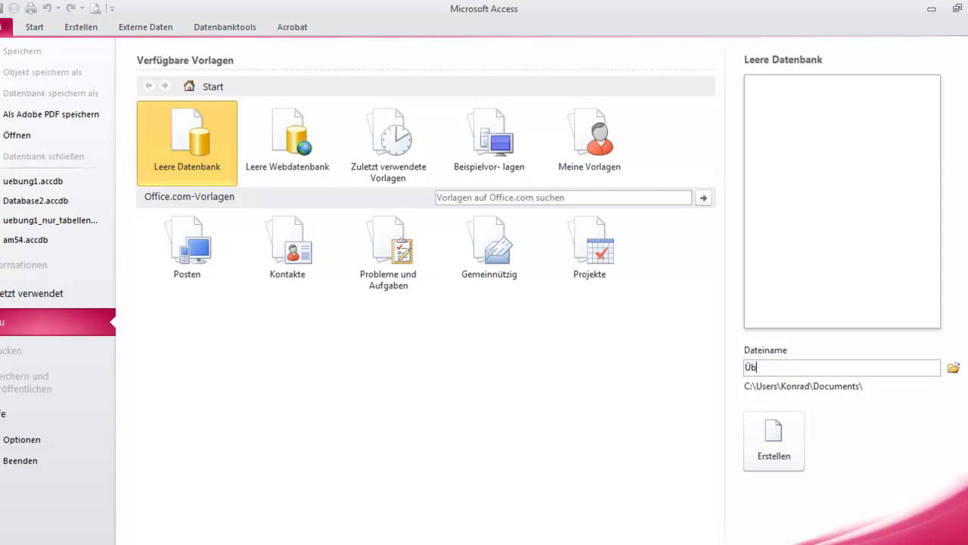
text(ung1)
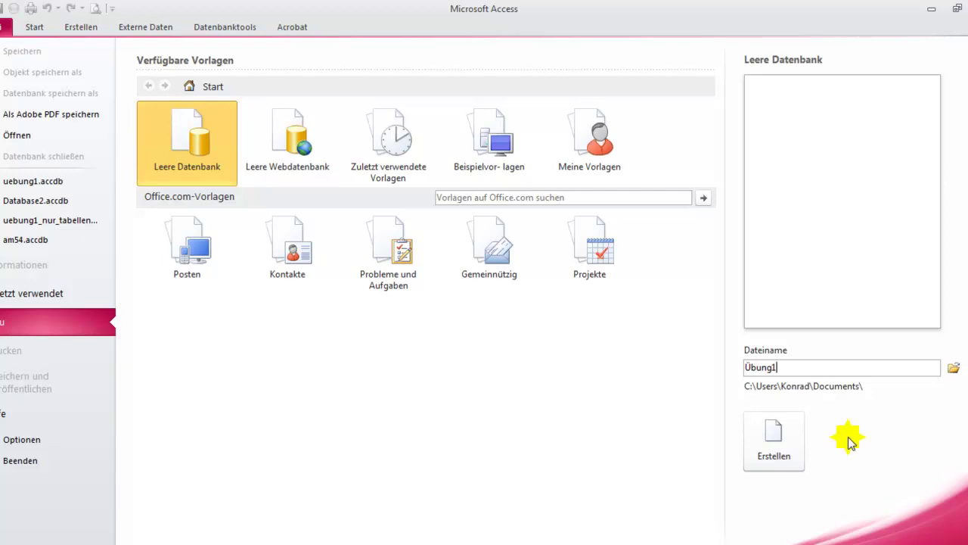
click(775, 447)
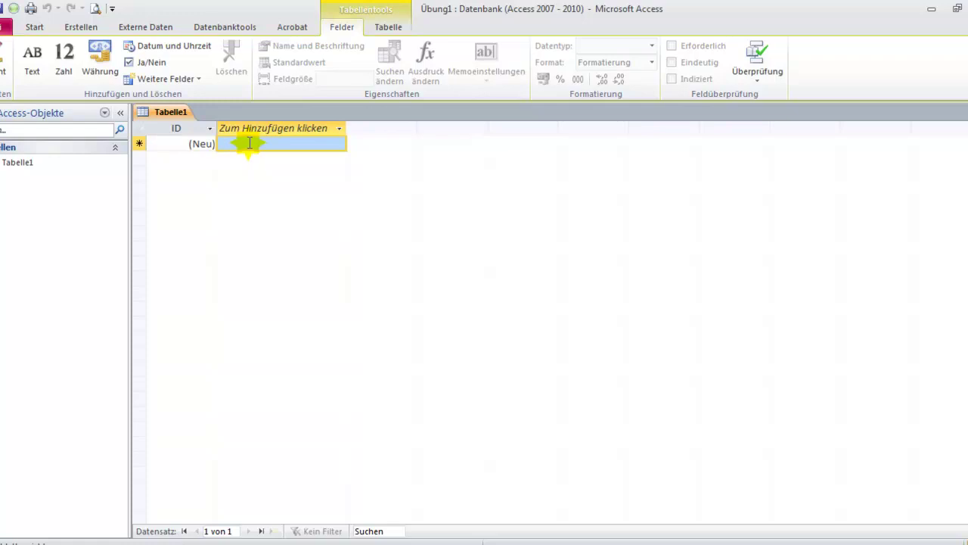
- Enter the first record across Feld1–Feld5: 000812, the employee's first and last name, Herr, LO-CO-DE08A
click(250, 143)
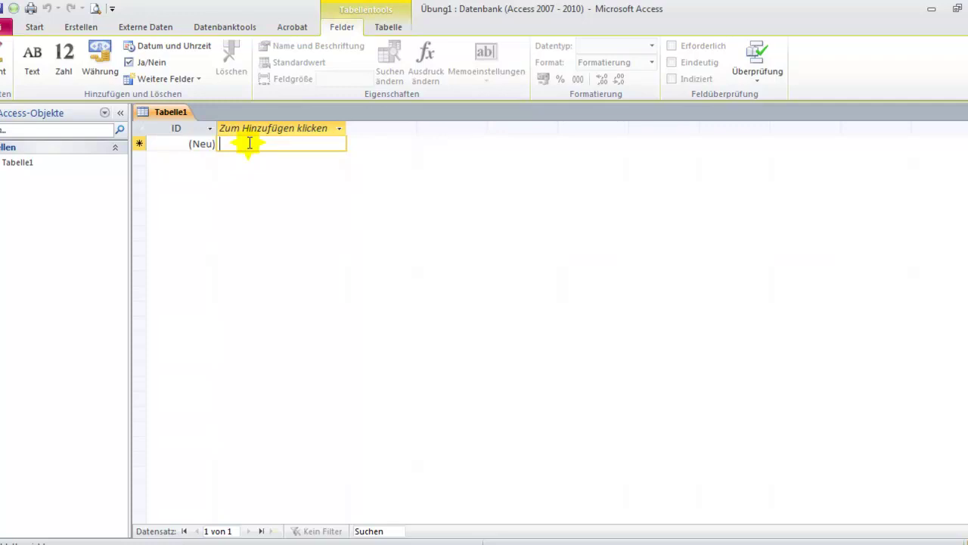
text(0008)
text(1)
text(2)
key(Tab)
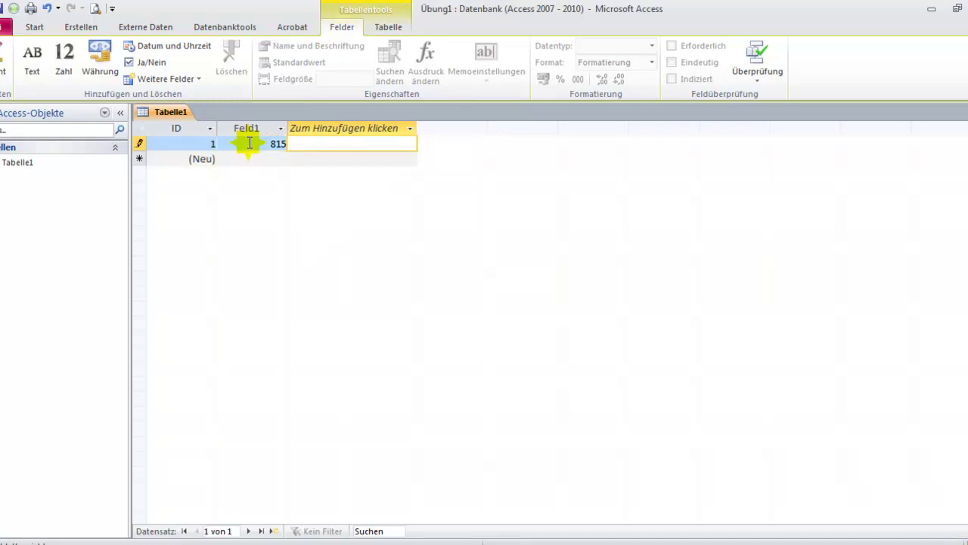
key(Tab)
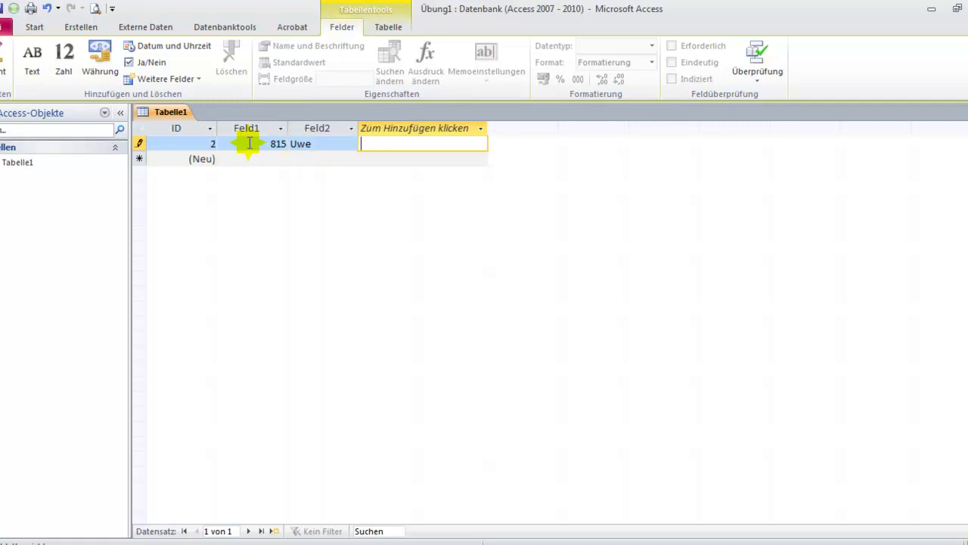
key(Tab)
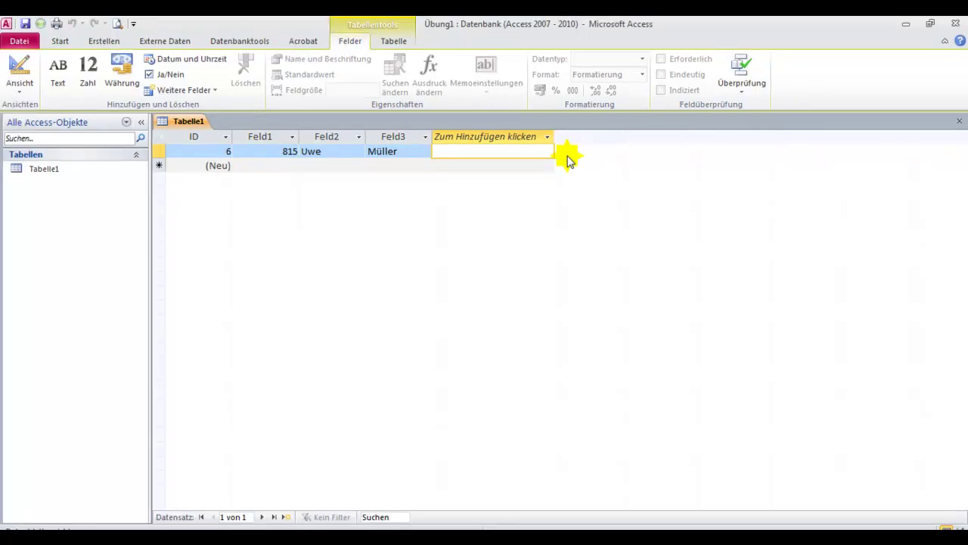
text(Herr)
key(Tab)
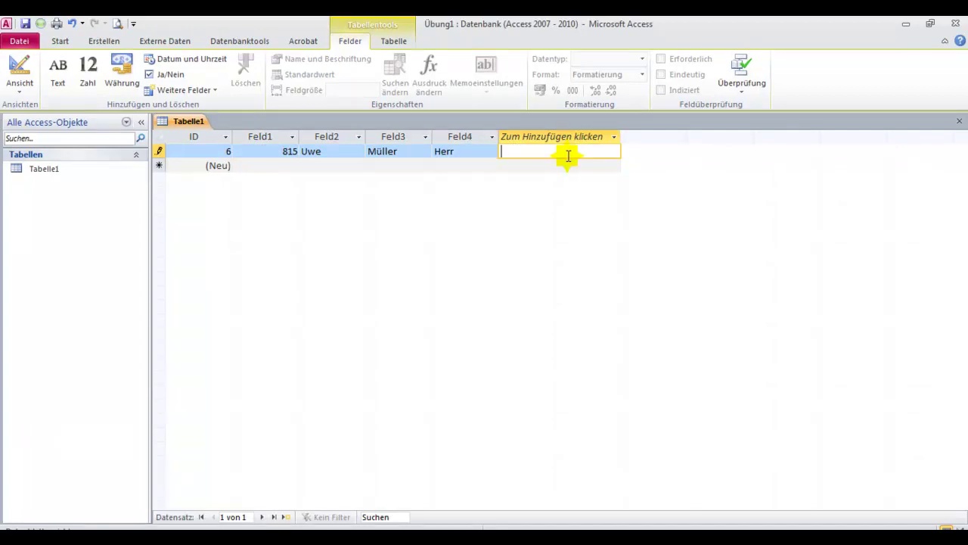
text(LO-CO-DE08A)
key(Tab)
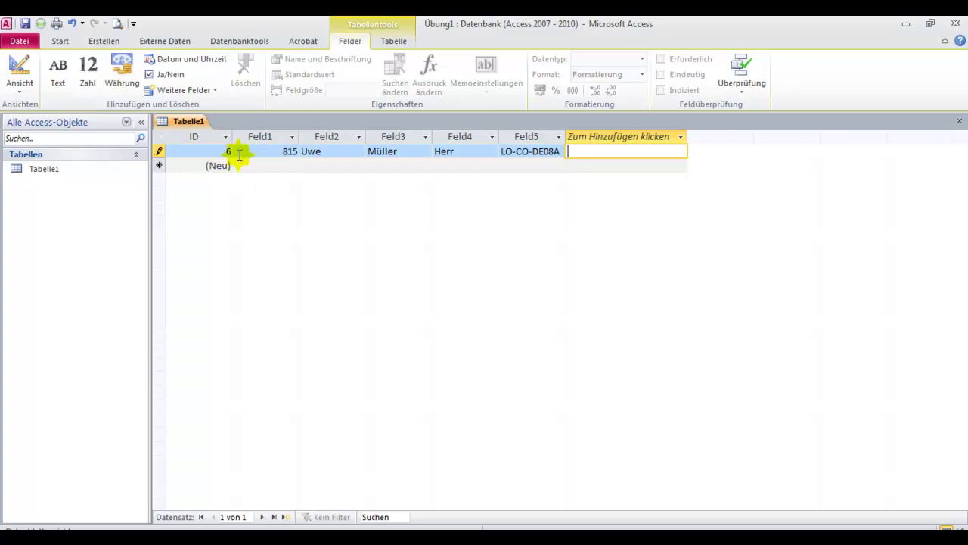
- Add a Text-type field Feld6 and enter 00001 for the first record
click(292, 137)
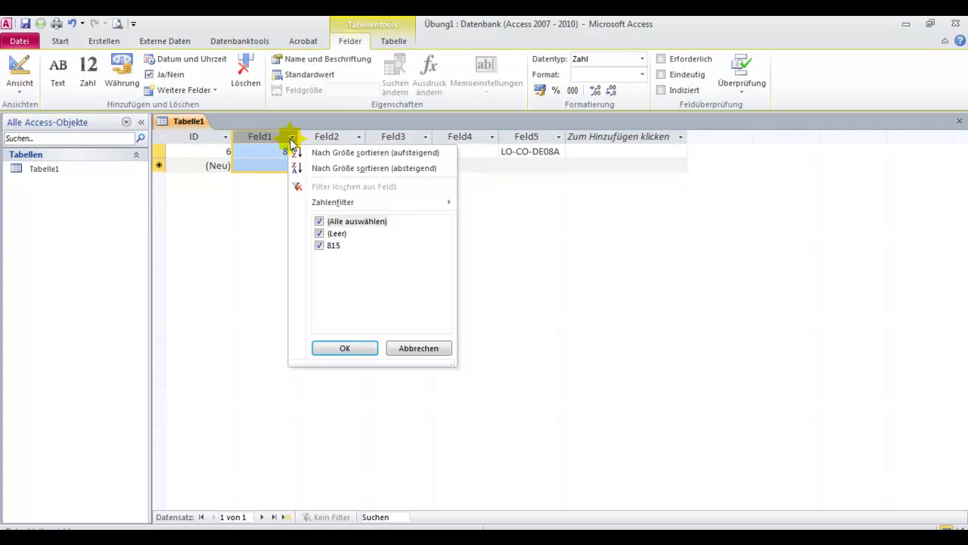
click(264, 142)
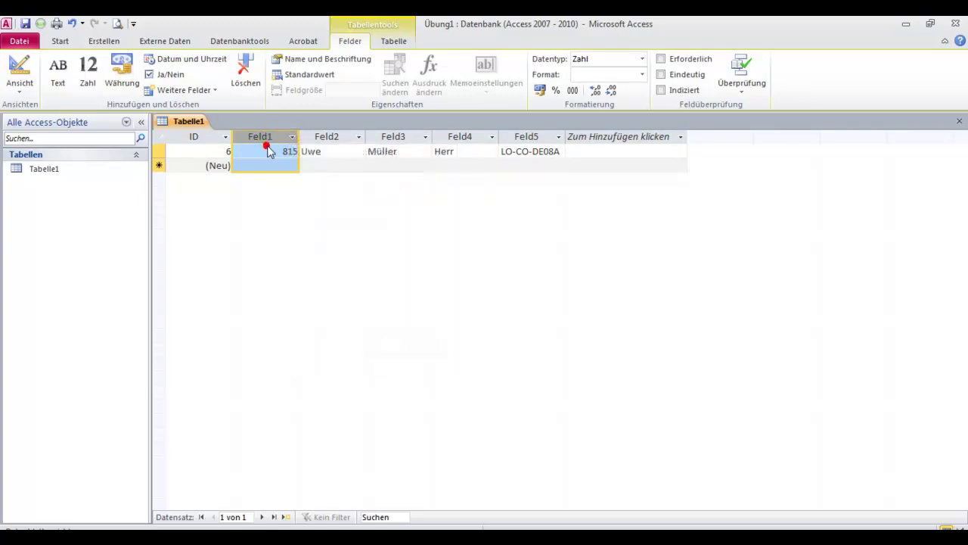
click(576, 148)
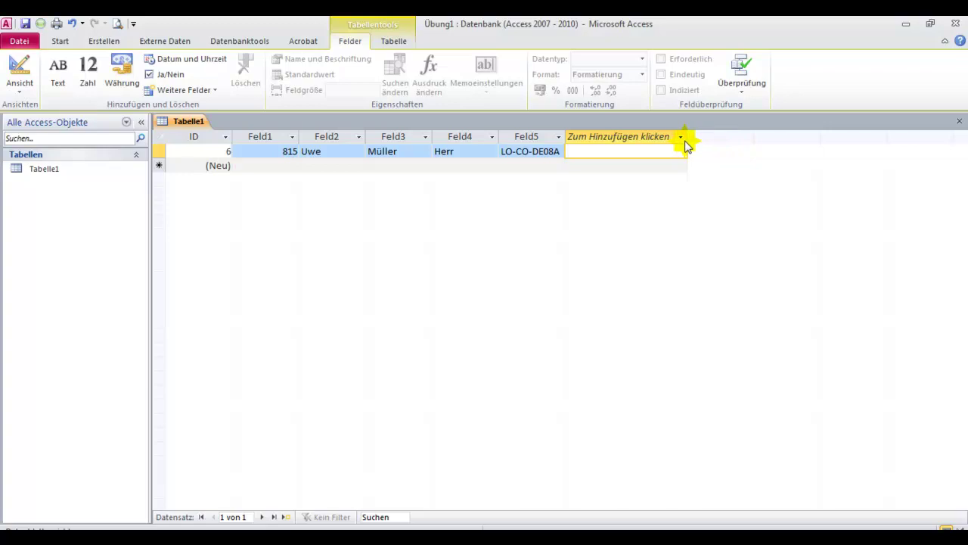
click(681, 138)
click(680, 138)
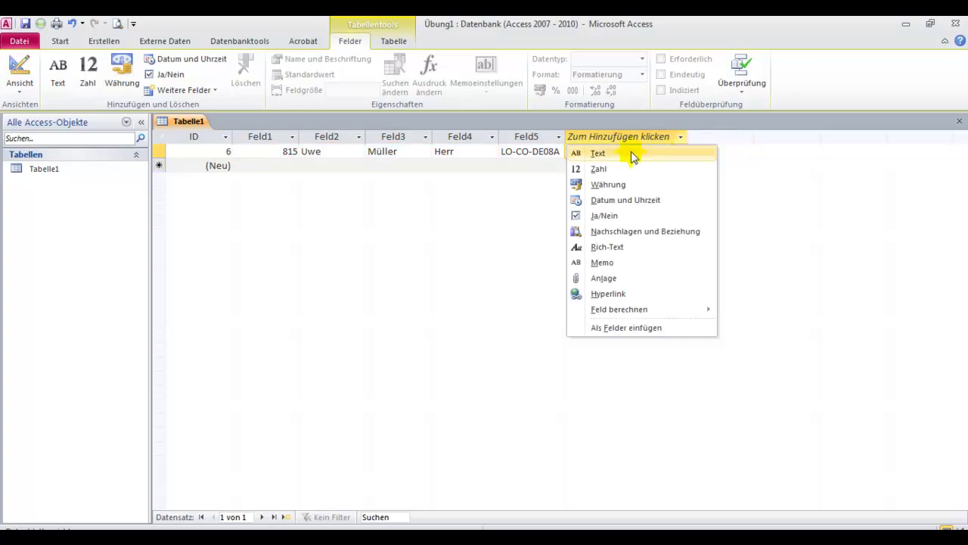
click(599, 153)
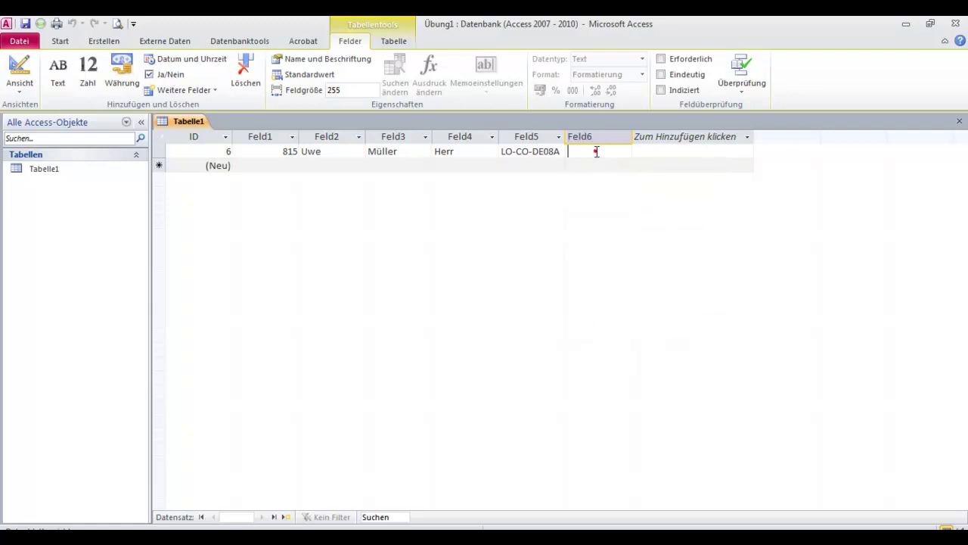
click(597, 152)
text(0000)
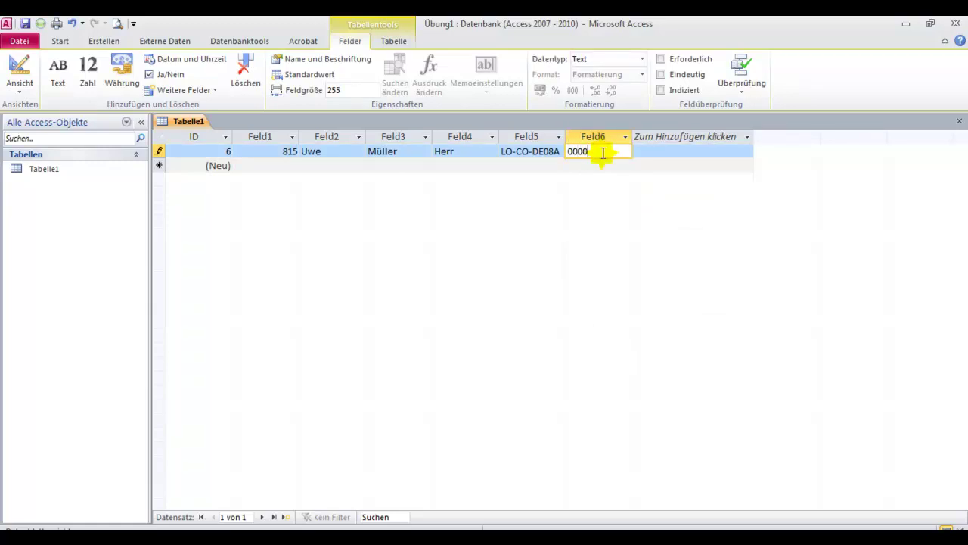
text(1)
key(Return)
click(671, 151)
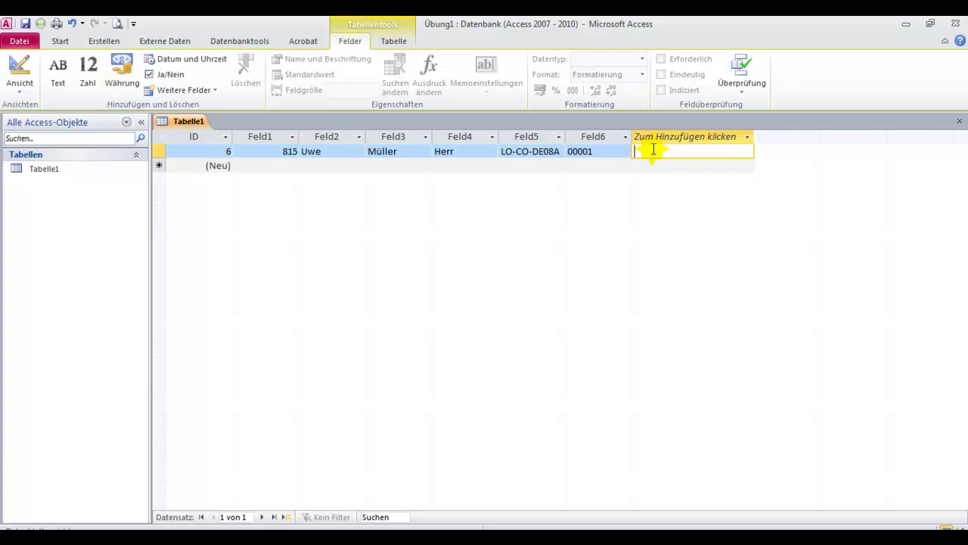
- Enter the date 18.9.2003 in Feld7 and 500 in Feld8 for the first record
text(18.9.2003)
key(Tab)
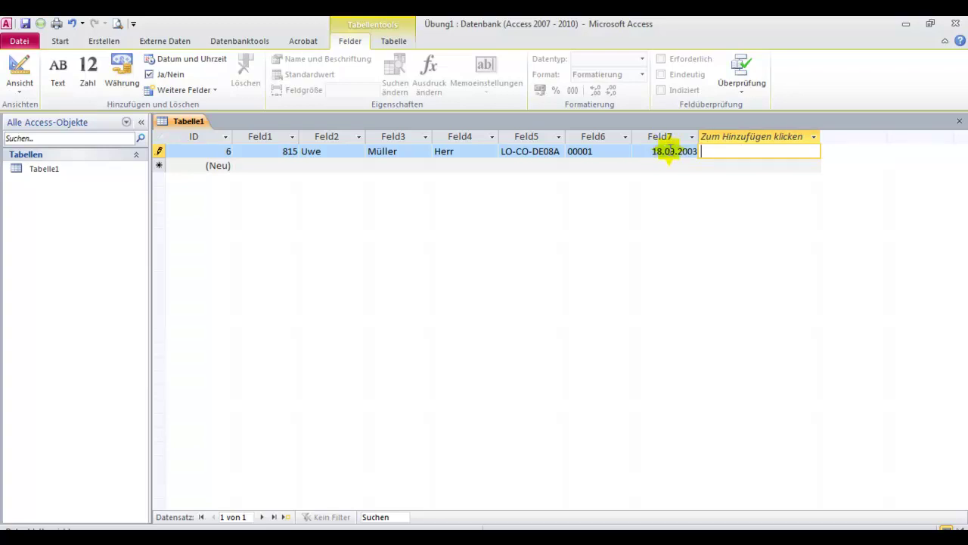
text(500)
key(Tab)
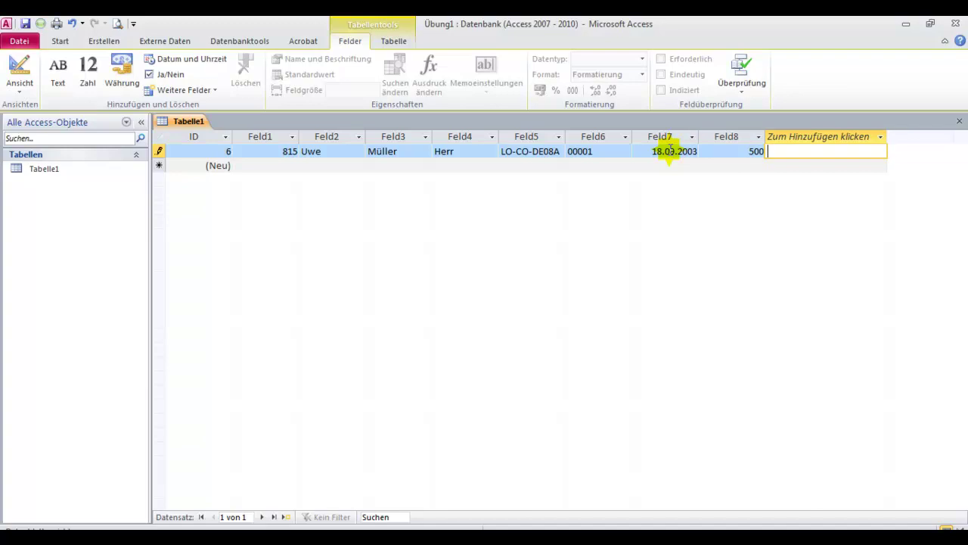
click(881, 137)
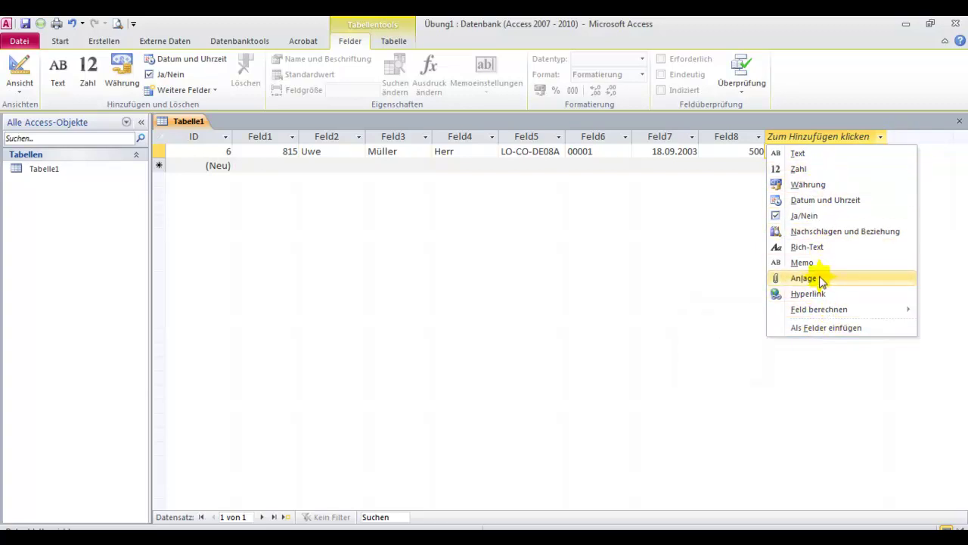
- Add a Ja/Nein (Yes/No) field and name it PKW-FS
click(805, 216)
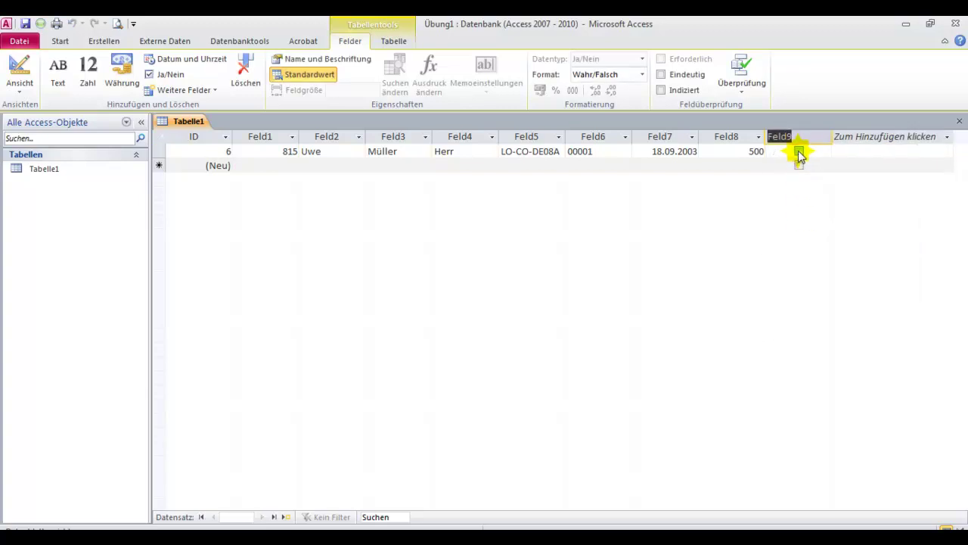
text(PKW-FS)
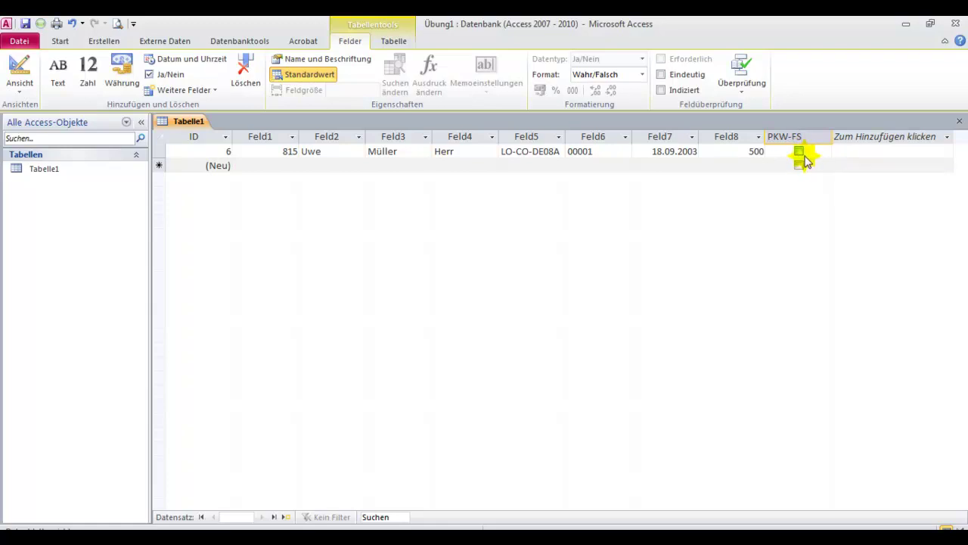
click(806, 156)
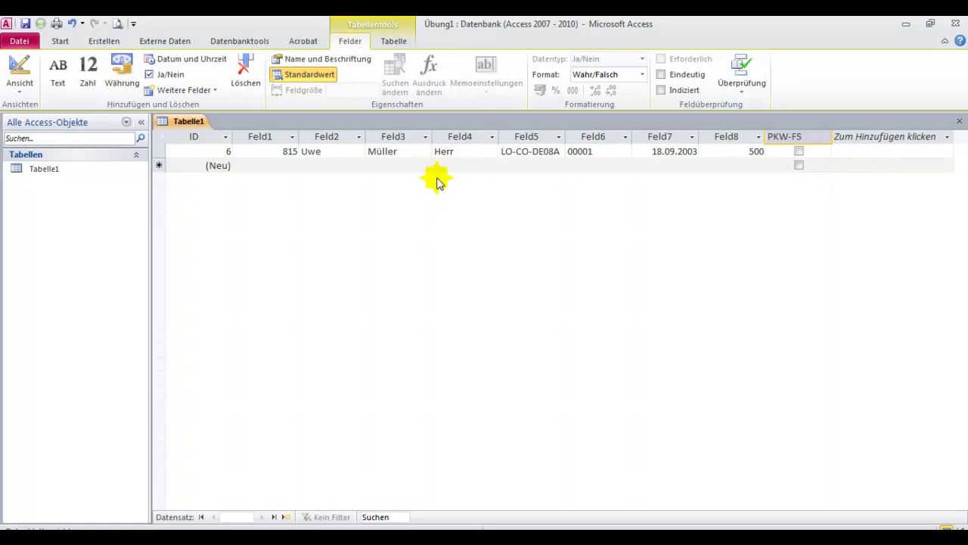
- Start the second record with 100102, the employee's first and last name, Frau and LO-QM-DE08S
click(268, 165)
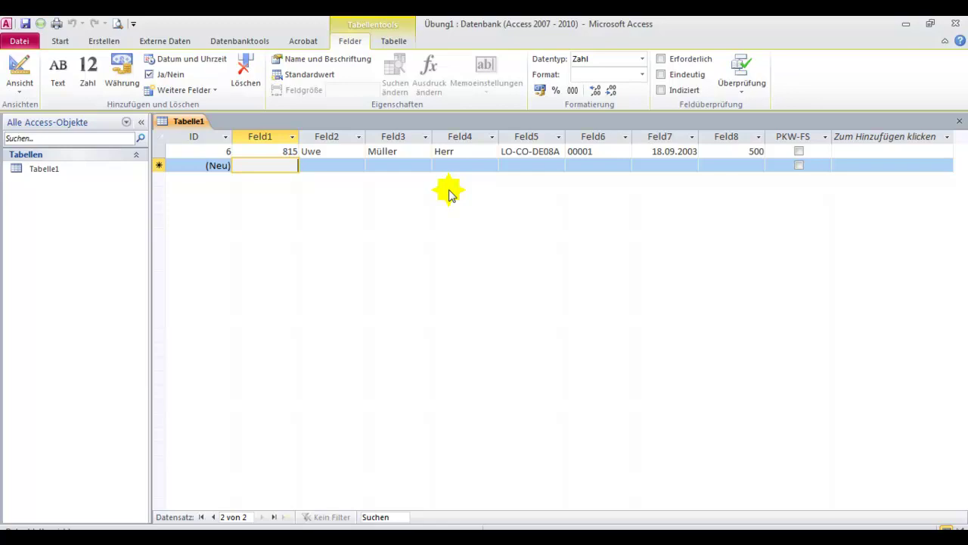
text(100102)
key(Tab)
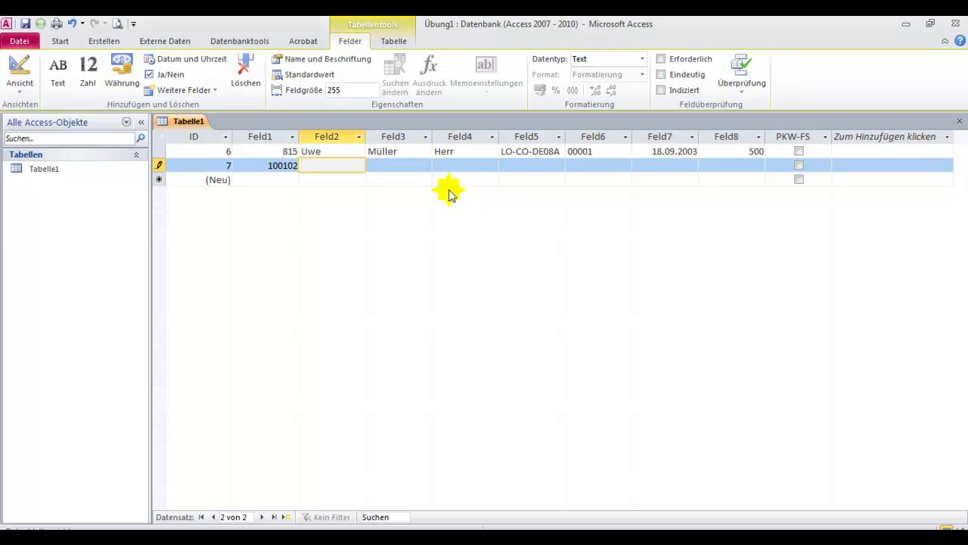
key(Tab)
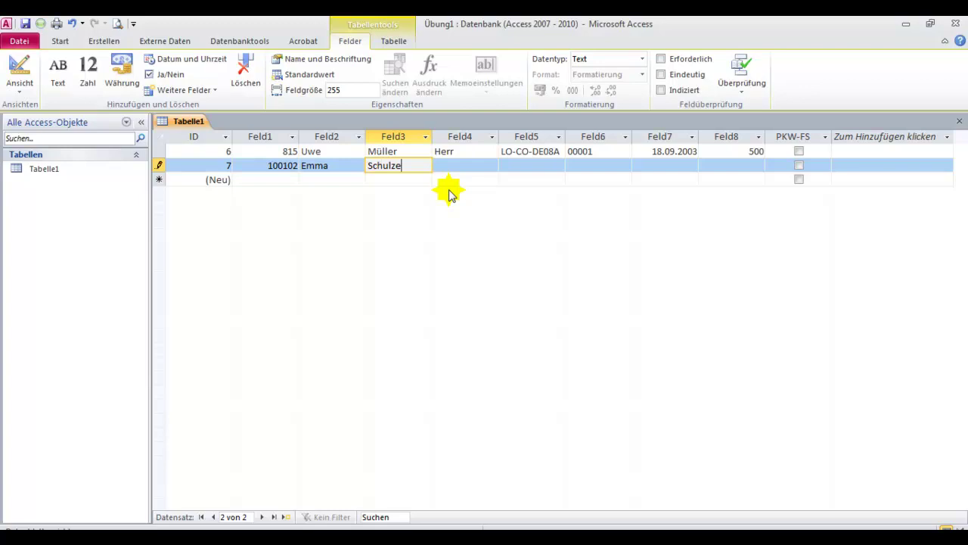
key(Tab)
text(Frau)
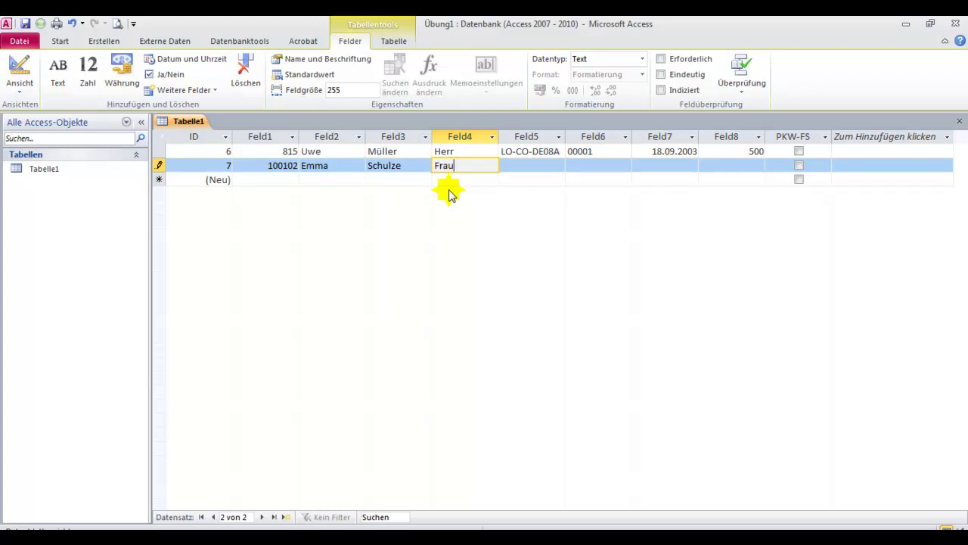
key(Tab)
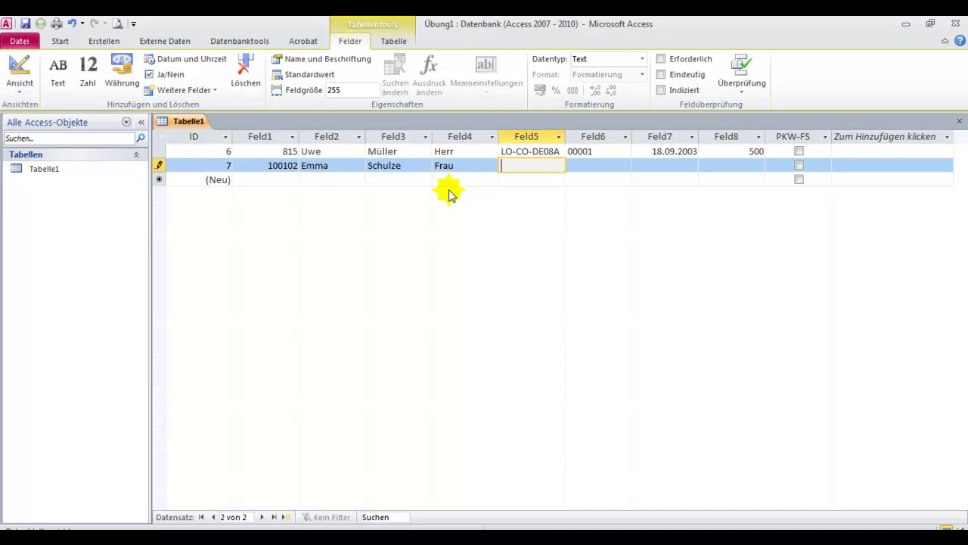
text(LO-QM-DE08S)
key(Tab)
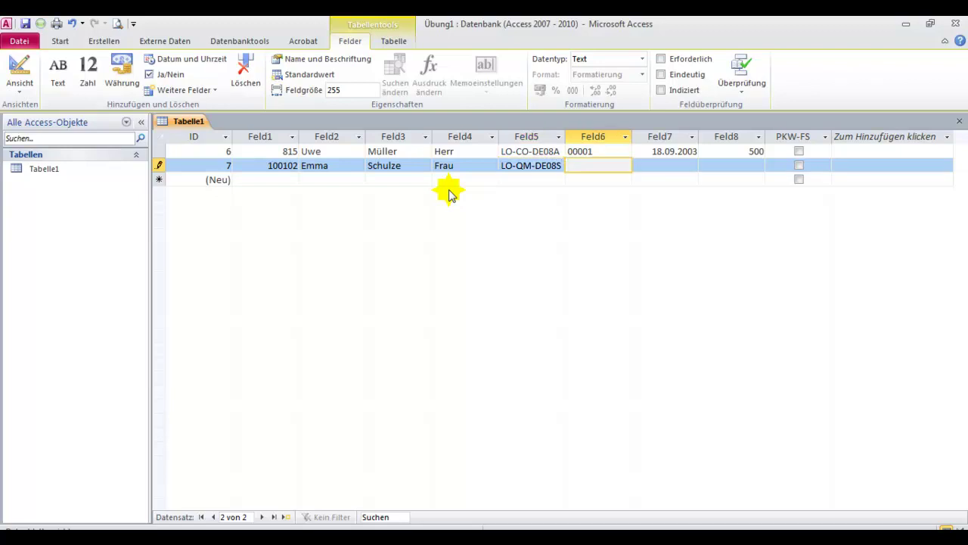
- Fill in 00002, the date 1.1.2010 and 490, and tick PKW-FS
text(00002)
key(Tab)
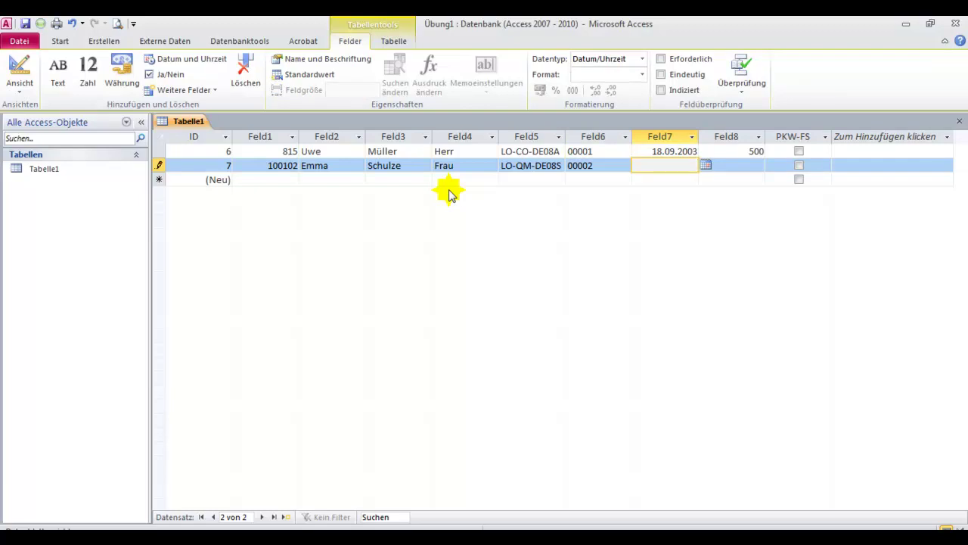
text(1.1.2010)
key(Tab)
text(490)
key(Tab)
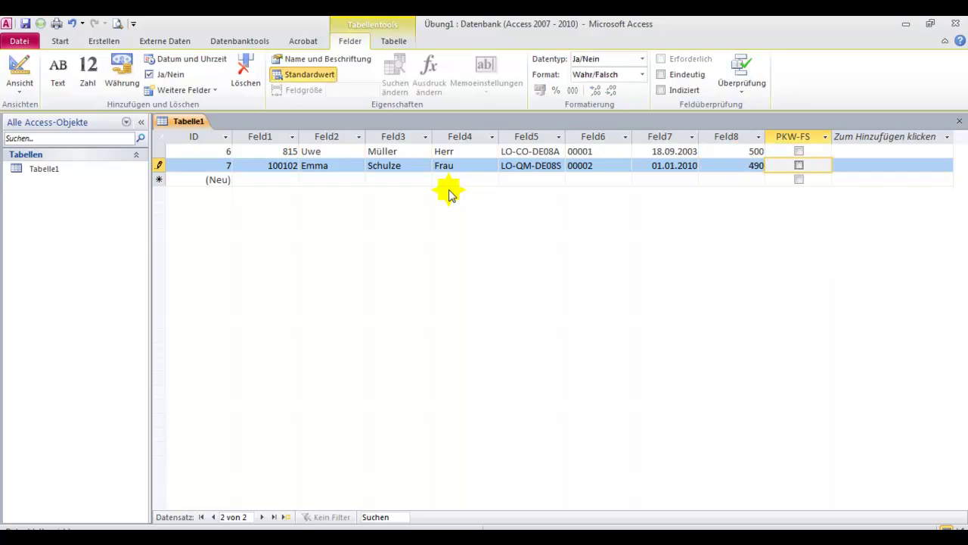
click(800, 165)
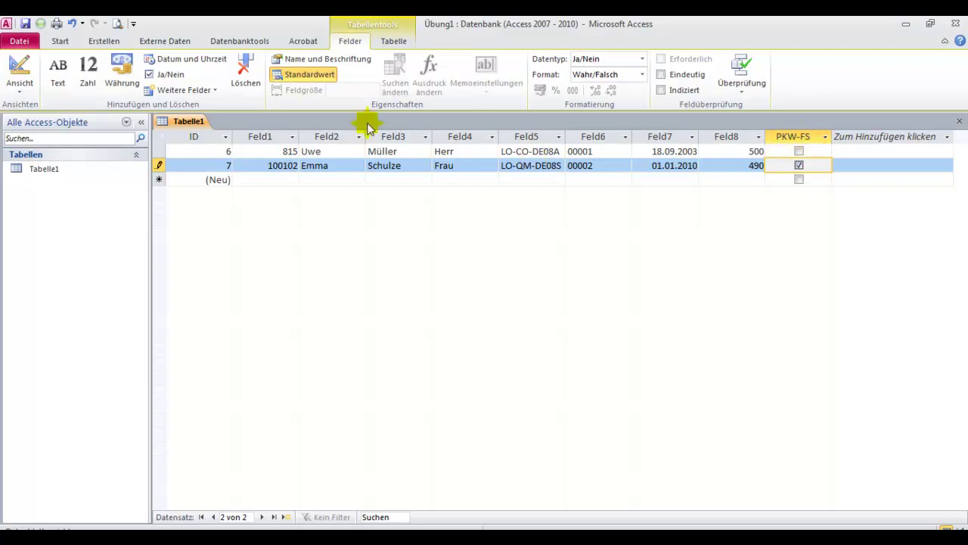
- Select the Feld1 column header to leave the row and commit the second record
click(265, 139)
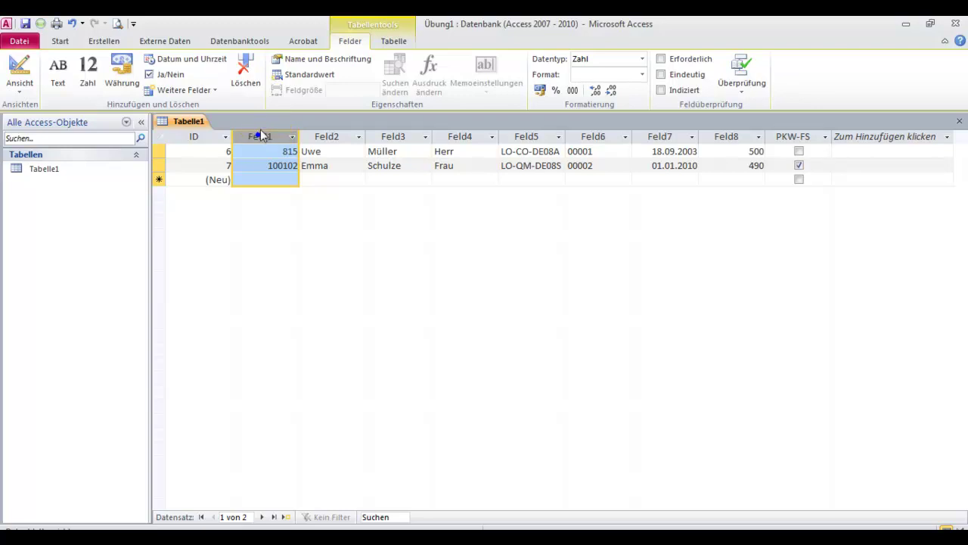
- Rename Feld1 to PersNr and Feld2 to Vorname
right_click(261, 137)
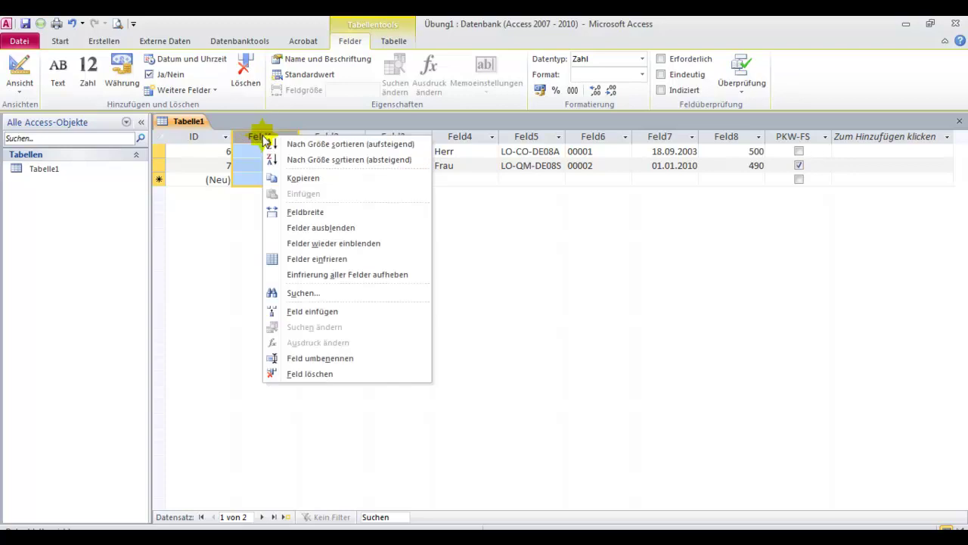
click(314, 359)
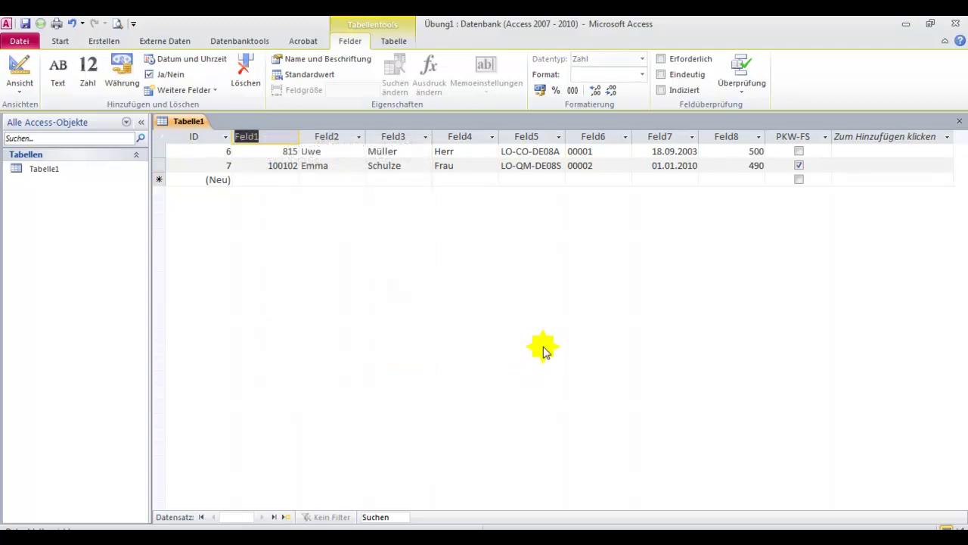
text(PersNr)
click(324, 139)
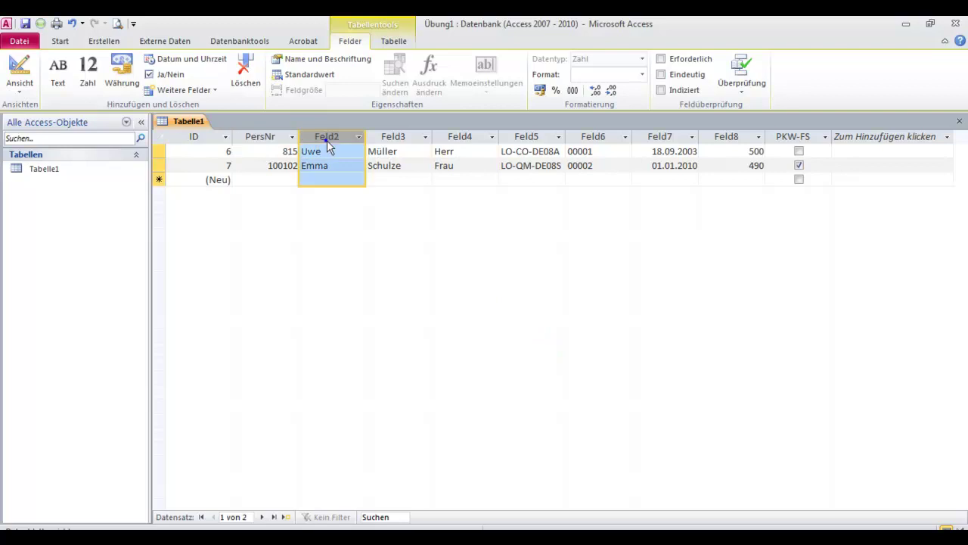
right_click(326, 136)
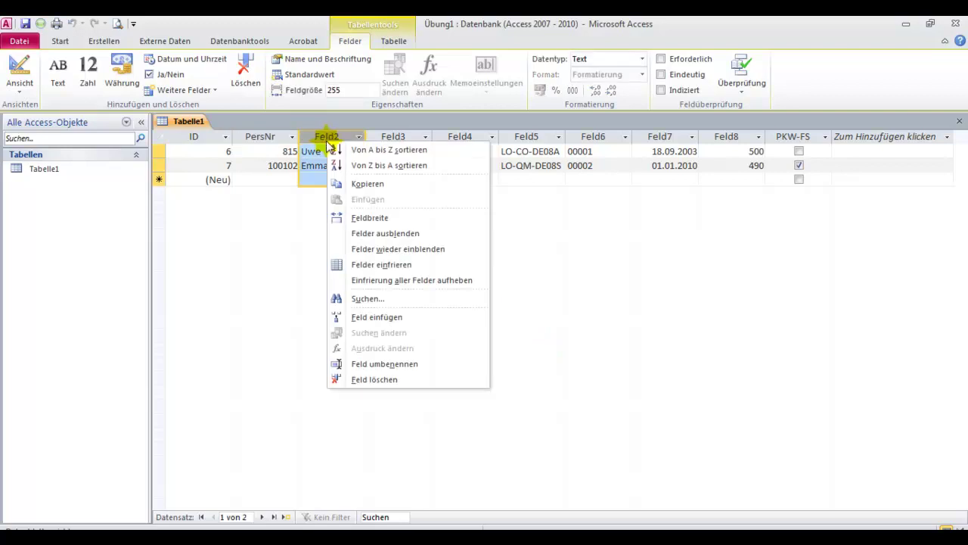
click(397, 363)
text(Vorname)
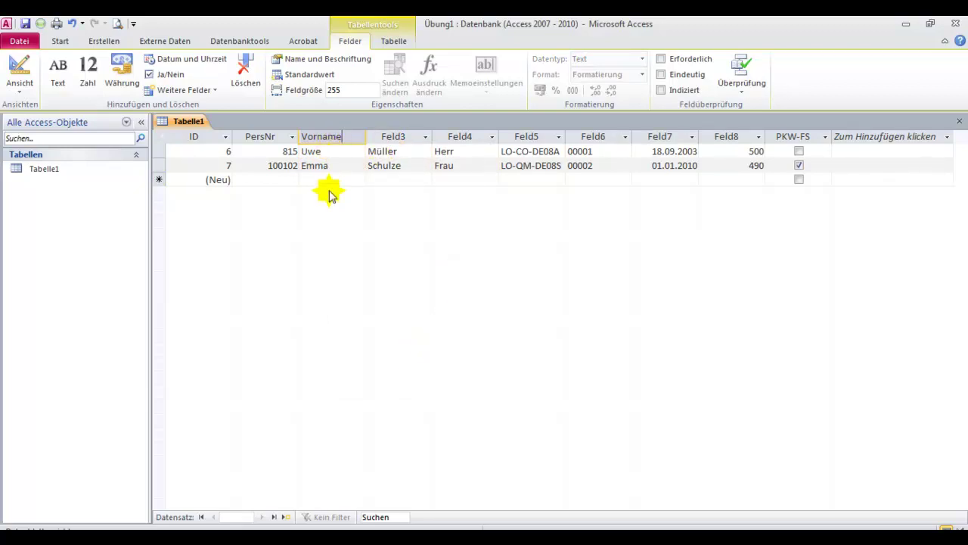
click(393, 137)
- Rename Feld3 to Nachname and Feld4 to Anrede
right_click(394, 137)
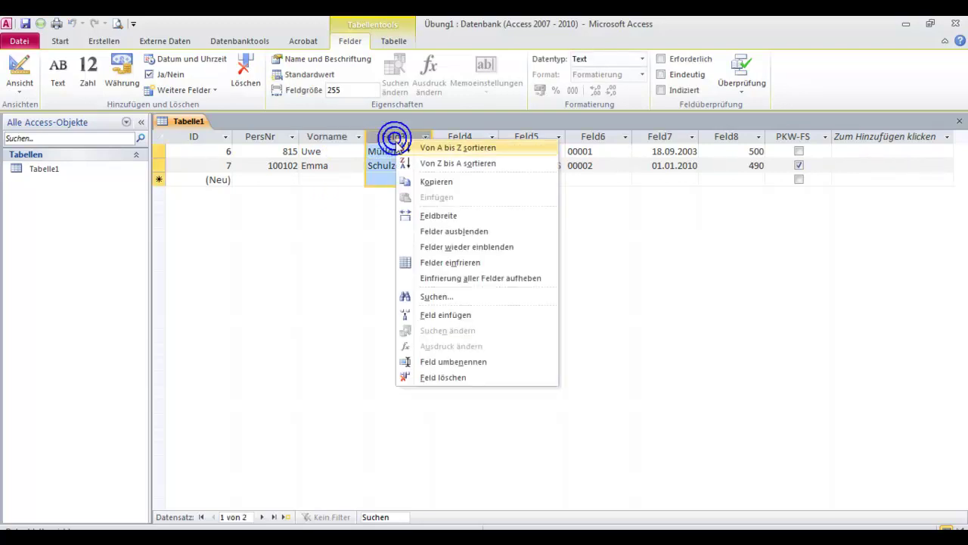
click(428, 363)
text(Nachname)
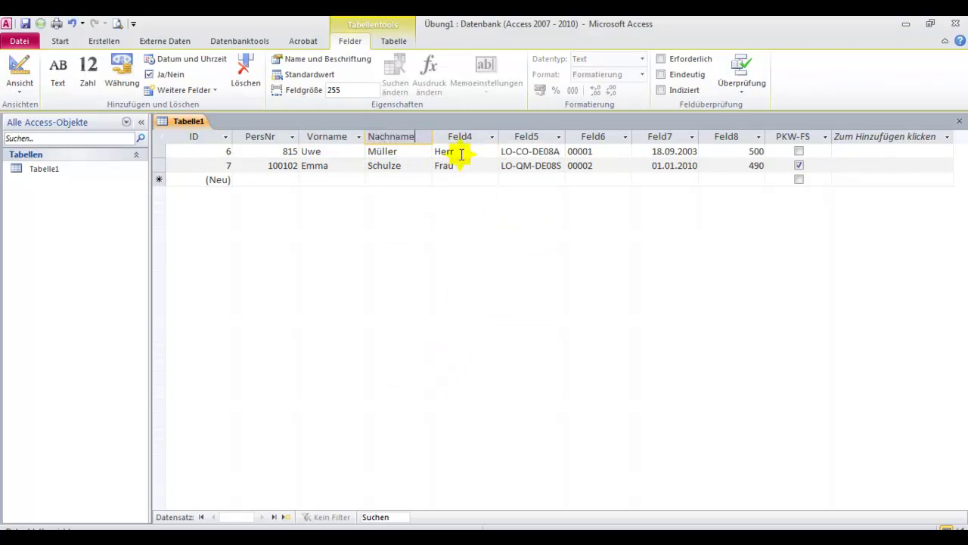
right_click(465, 138)
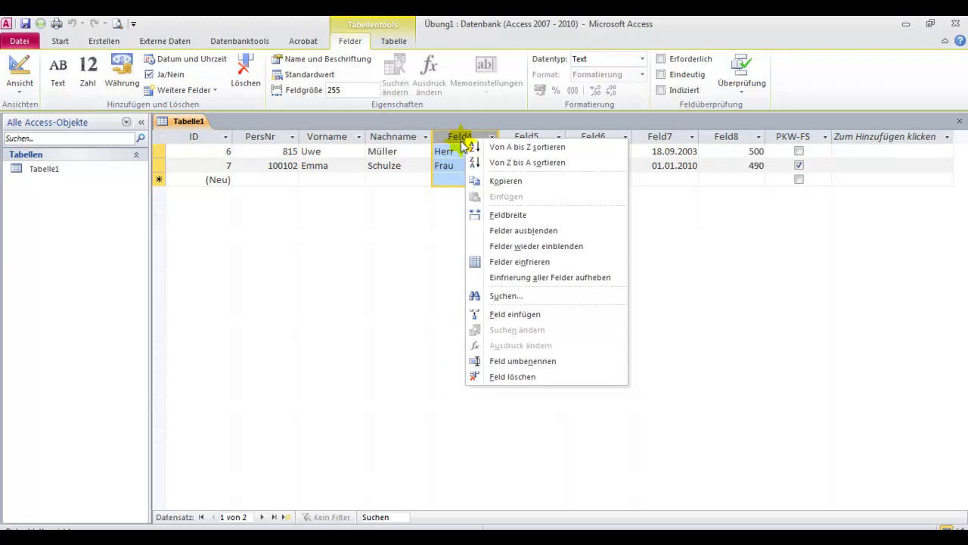
click(503, 360)
text(A)
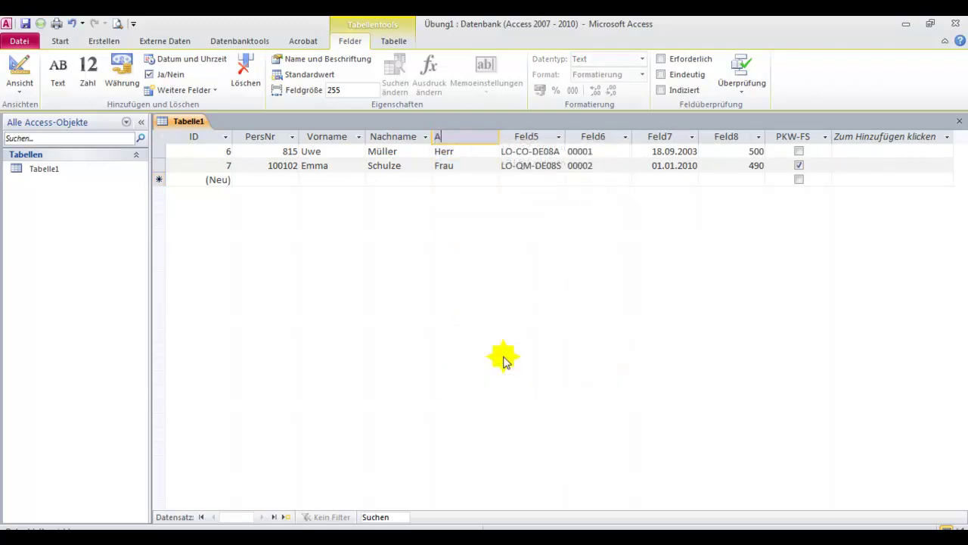
text(nrede)
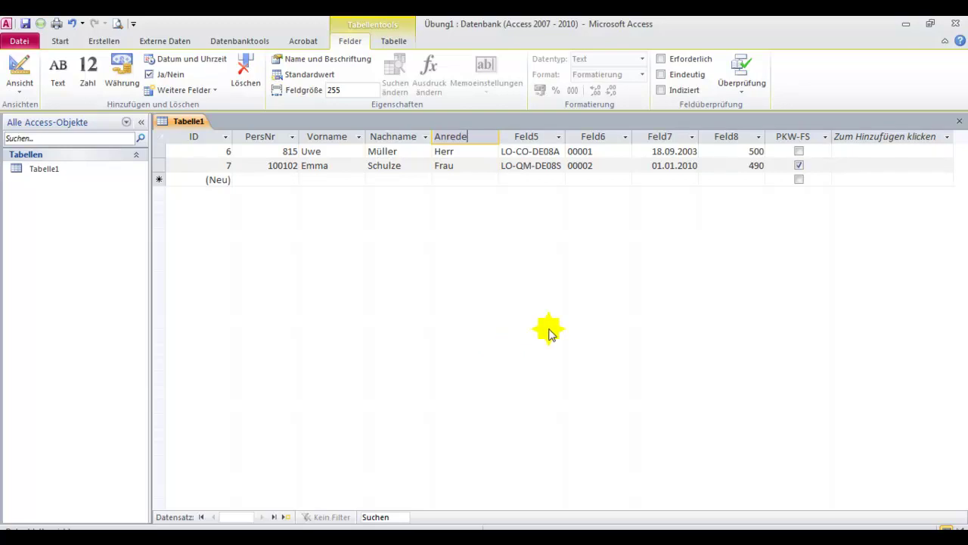
- Rename Feld5 to Abteilung and Feld6 to KST
right_click(530, 138)
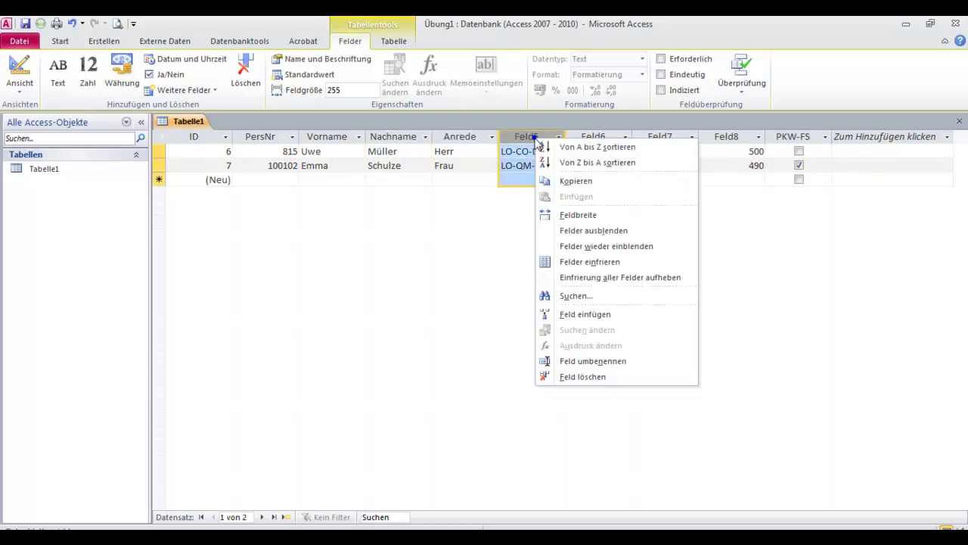
click(577, 361)
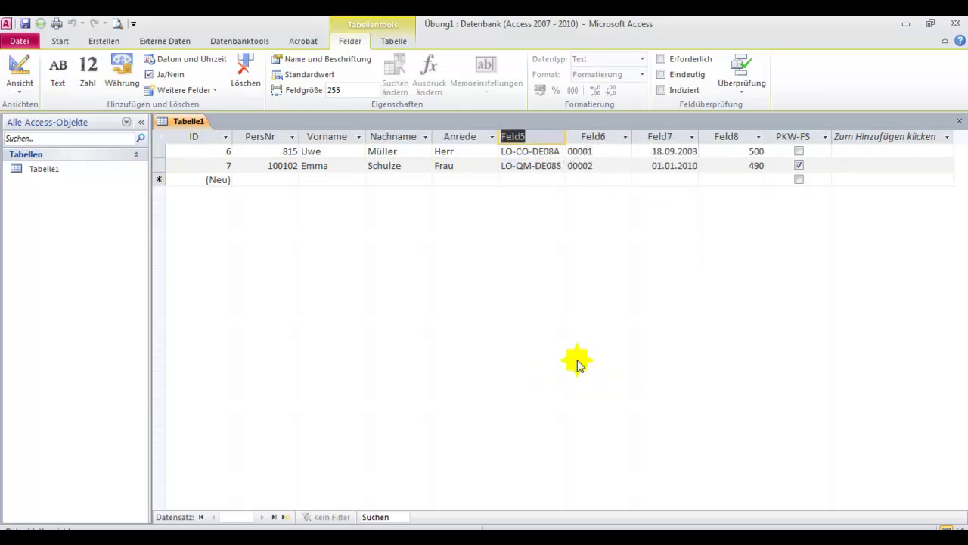
text(Abteilung)
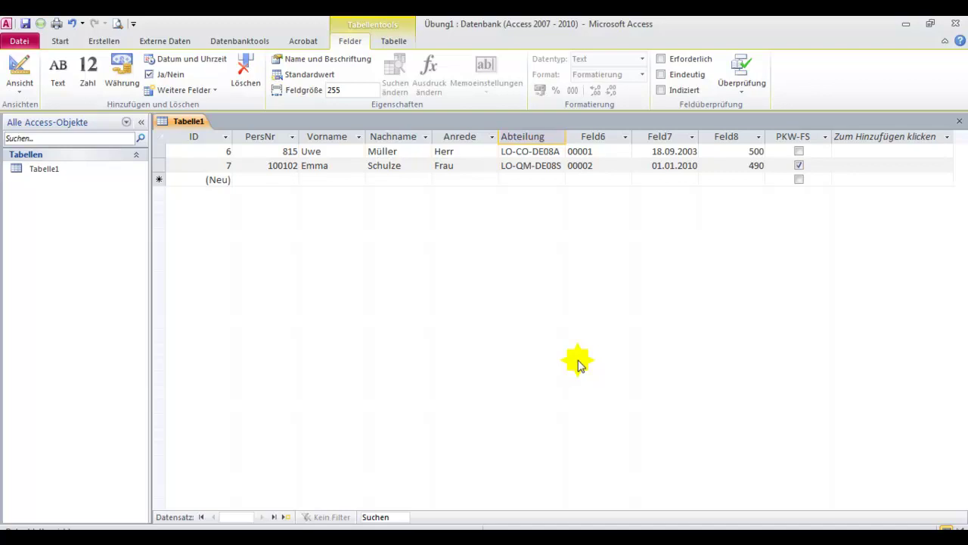
click(592, 138)
click(593, 142)
right_click(593, 142)
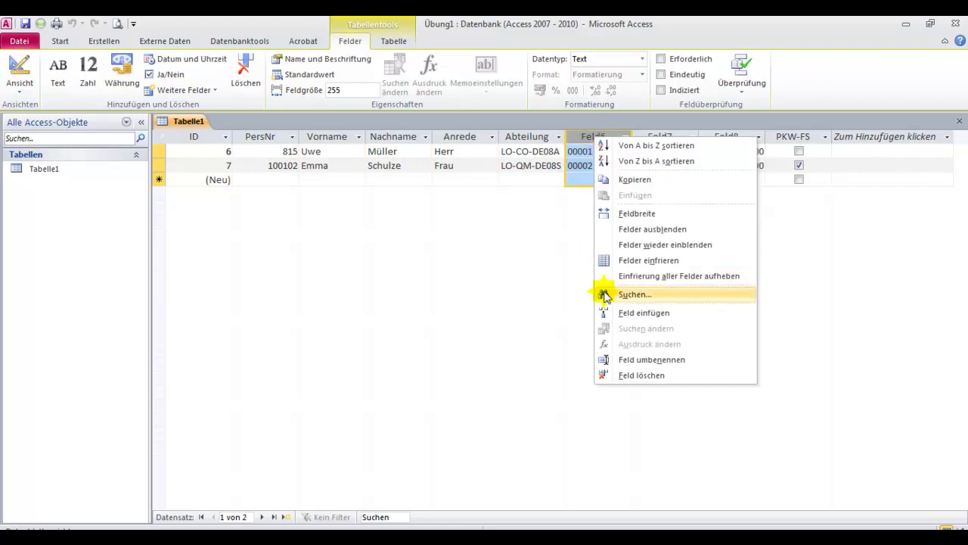
click(653, 359)
text(KST)
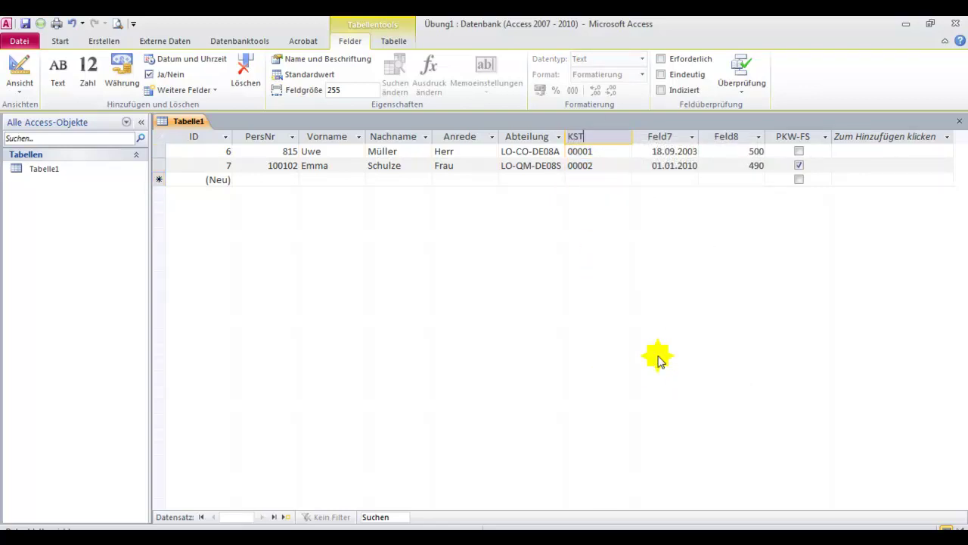
- Rename Feld7 to Eintrittsdatum and Feld8 to Tagessatz
click(663, 136)
right_click(662, 136)
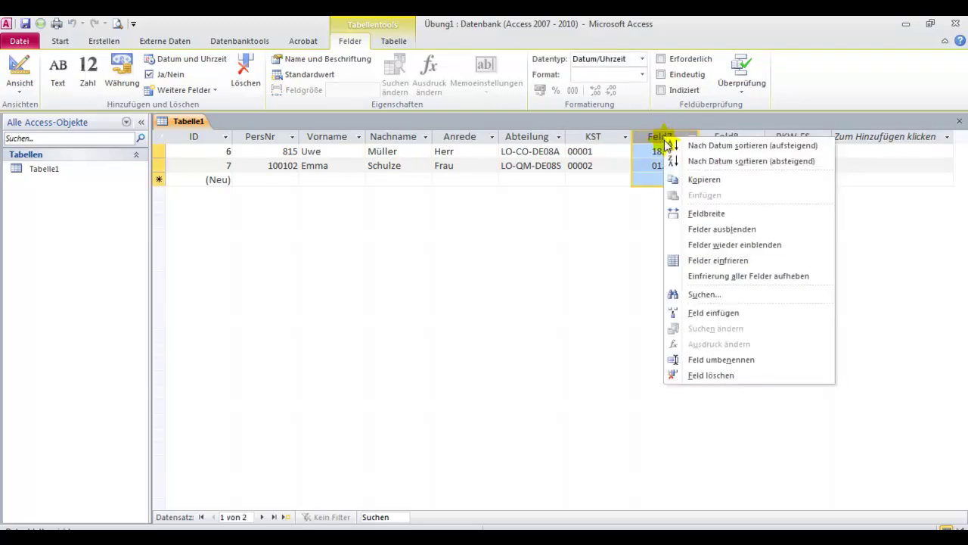
click(713, 359)
text(Eintrittsdatum)
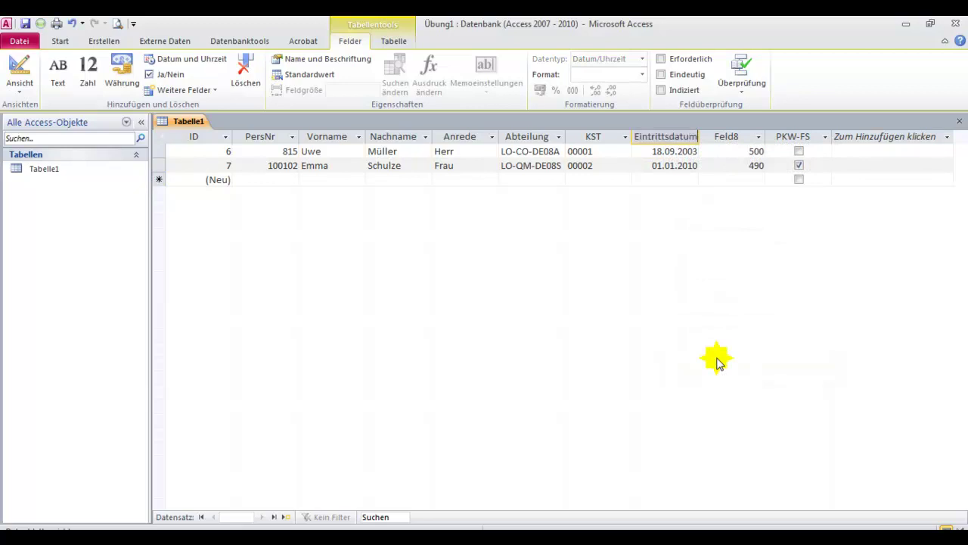
click(728, 139)
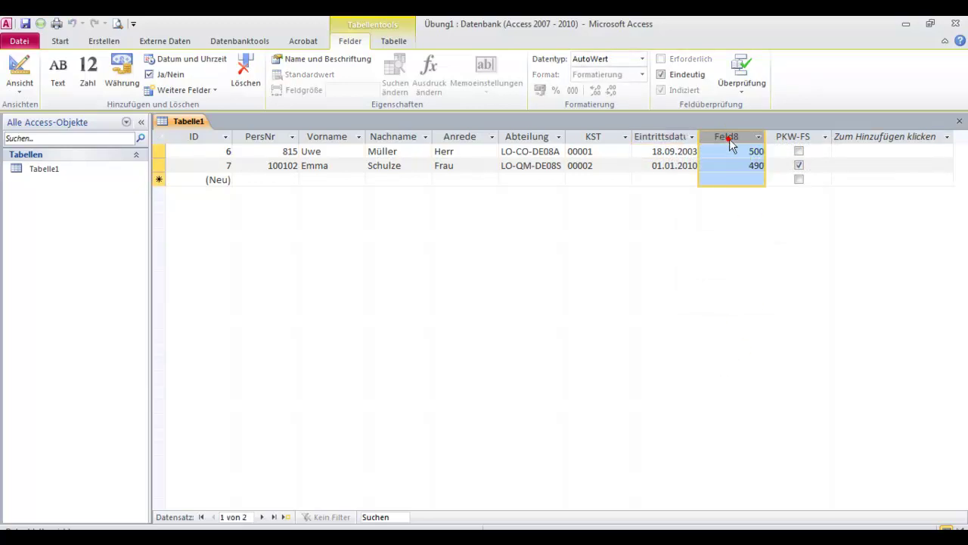
right_click(726, 142)
click(761, 360)
text(Tagessatz)
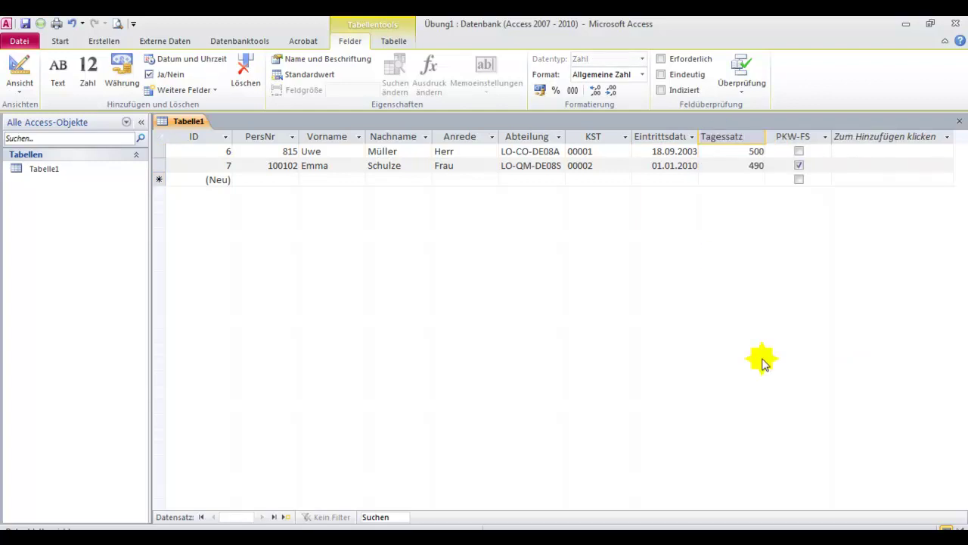
- Begin the third record with PersNr 100103 plus the employee's first name and surname
click(270, 182)
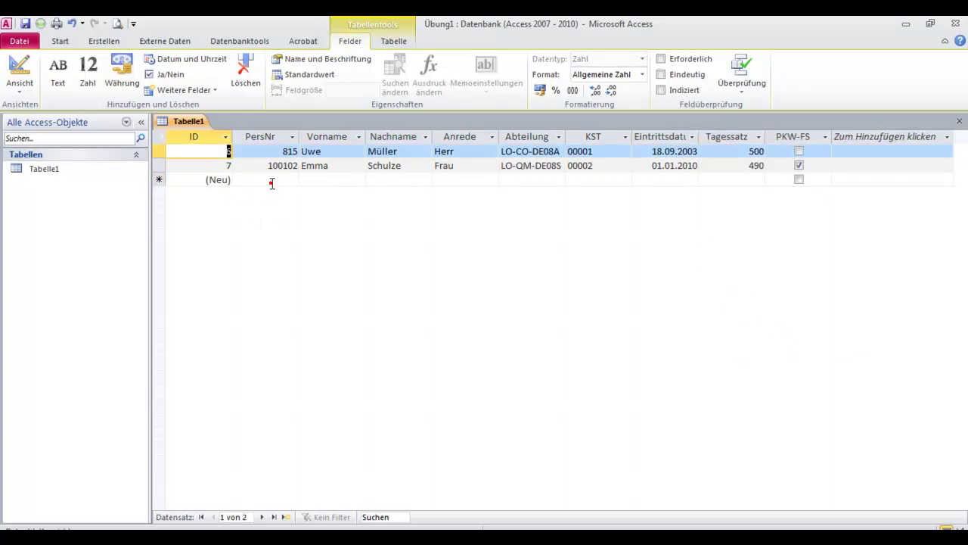
click(263, 179)
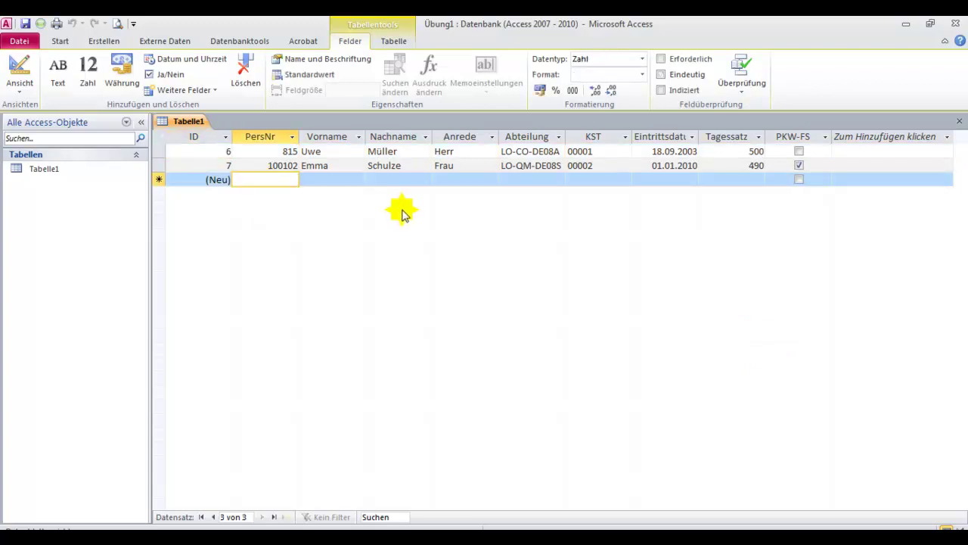
text(10)
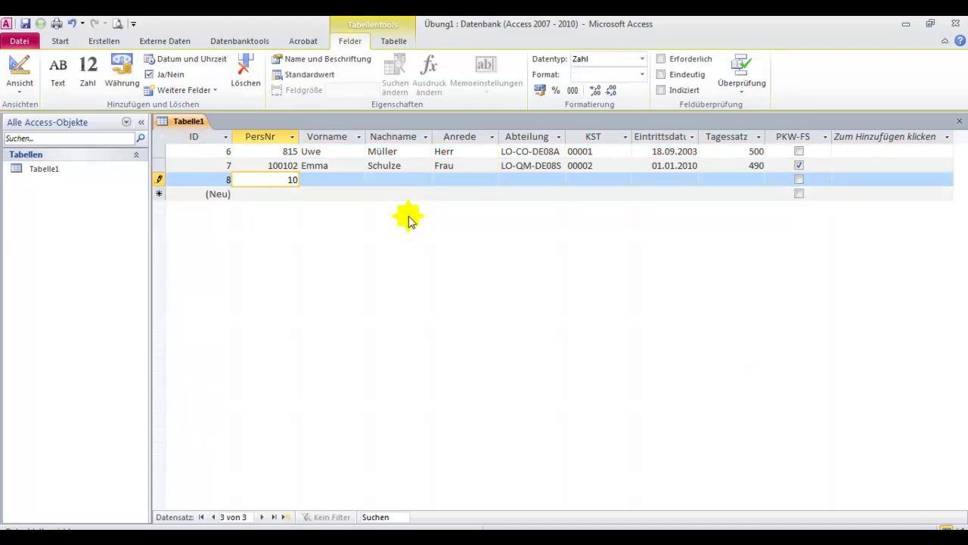
text(0103)
click(326, 180)
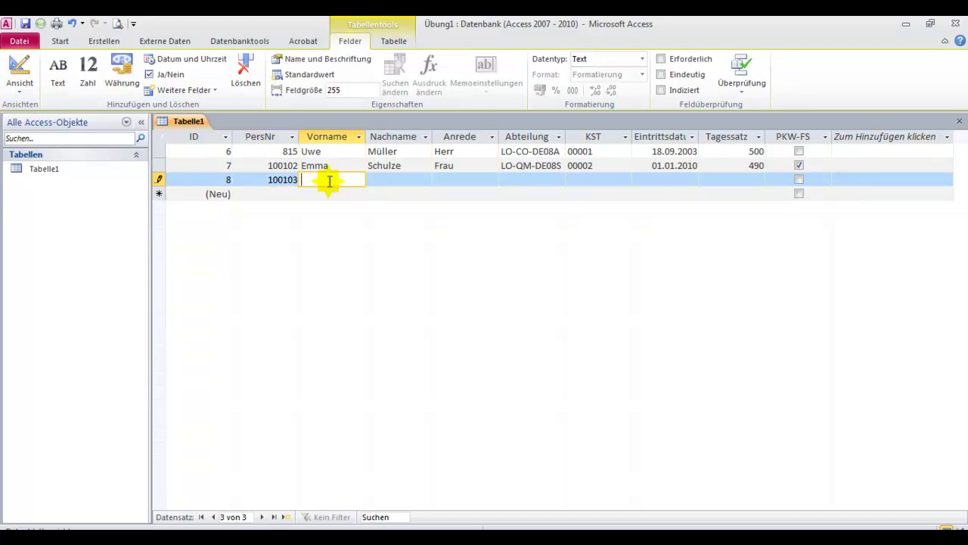
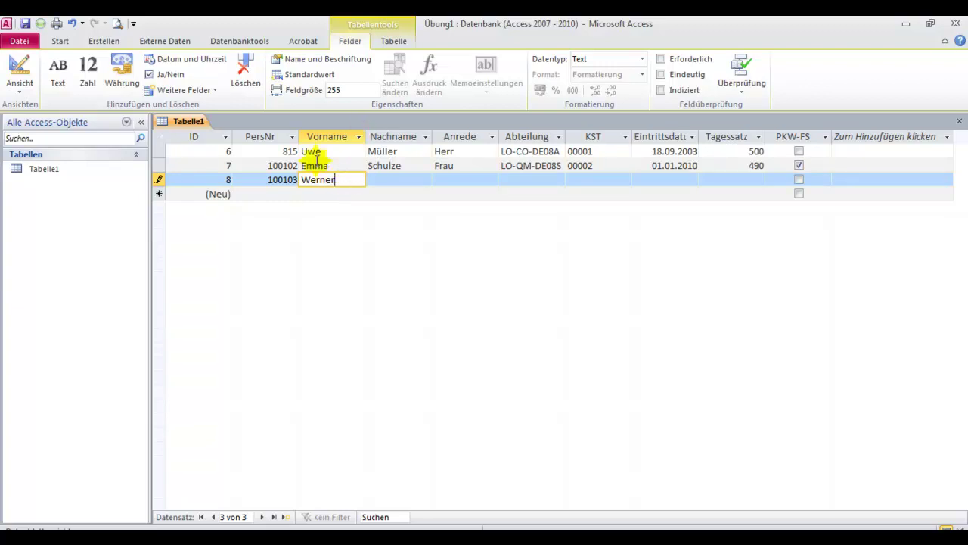
click(386, 175)
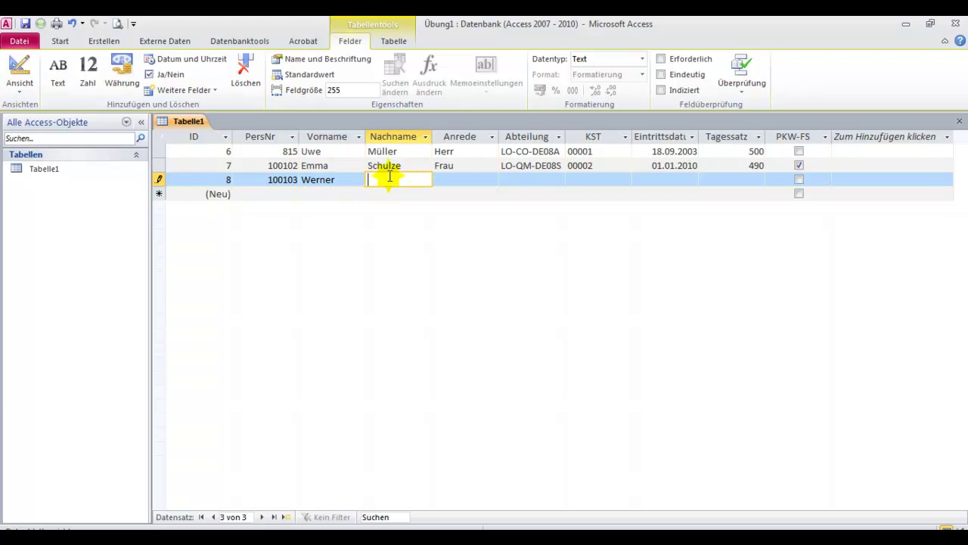
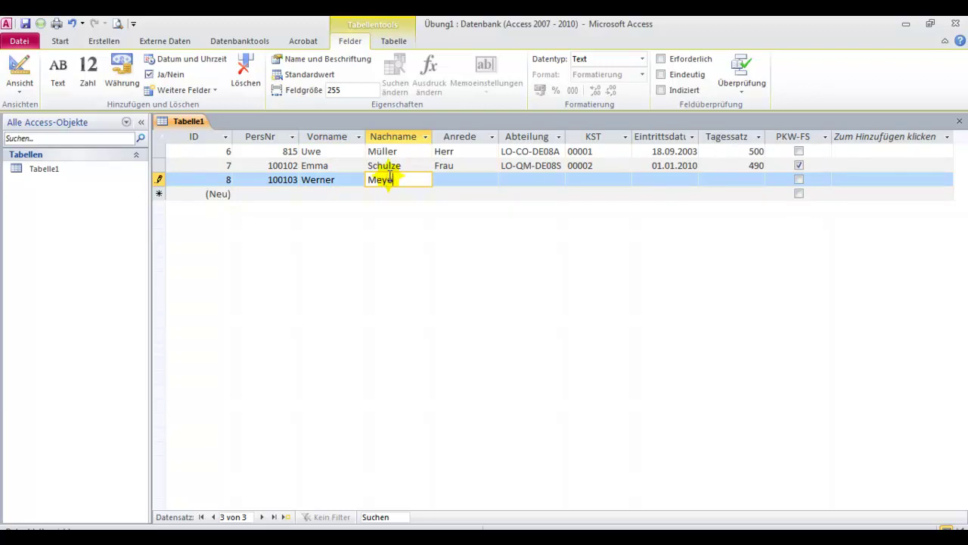